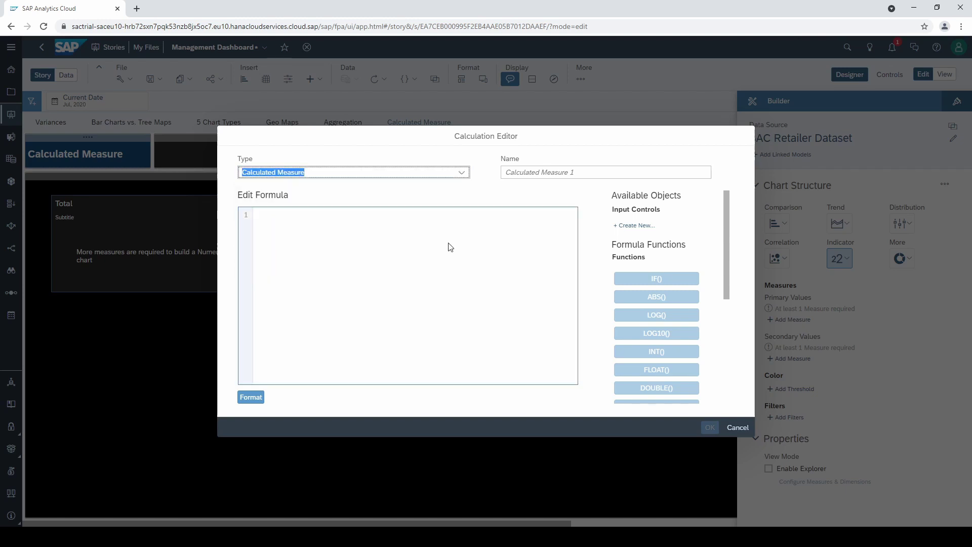
Place the cursor in the empty formula of the new calculated measure
{"action": "left_click", "coordinate": [450, 247]}
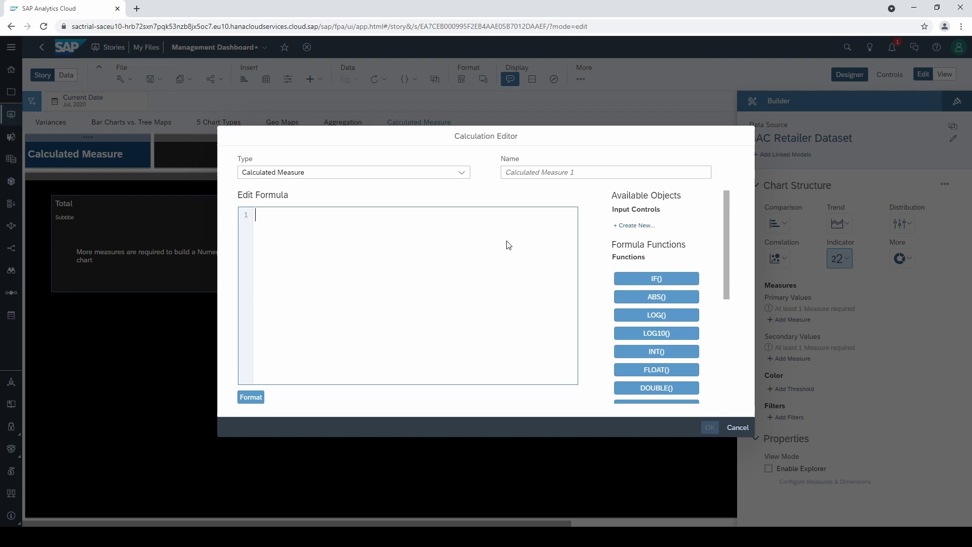
Browse the formula's conditions and operators, then list function and measure suggestions with Ctrl+Space
{"action": "left_click_drag", "start_coordinate": [725, 222], "coordinate": [720, 345]}
{"action": "left_click", "coordinate": [623, 385]}
{"action": "left_click", "coordinate": [629, 398]}
{"action": "left_click", "coordinate": [457, 264]}
{"action": "key", "text": "ctrl+space"}
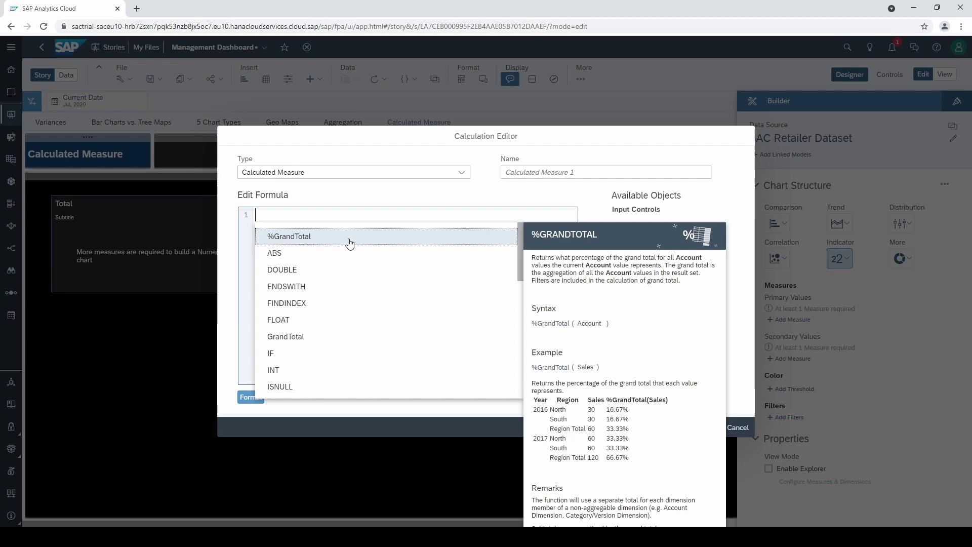
{"action": "key", "text": "Down"}
{"action": "key", "text": "Down"}
{"action": "key", "text": "Down"}
Enter the formula [Profit] / [Sales] using the measure suggestions
{"action": "left_click_drag", "start_coordinate": [520, 254], "coordinate": [525, 375]}
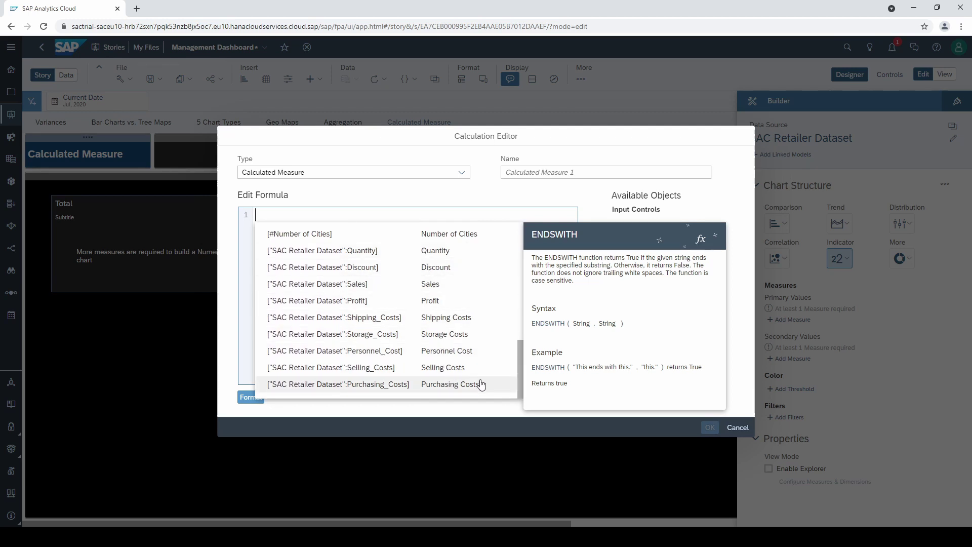
{"action": "left_click", "coordinate": [496, 418]}
{"action": "type", "text": "pr"}
{"action": "left_click", "coordinate": [358, 255]}
{"action": "type", "text": "/ sales"}
{"action": "left_click", "coordinate": [455, 273]}
Name the calculated measure RoS
{"action": "left_click", "coordinate": [530, 172]}
{"action": "type", "text": "RoS"}
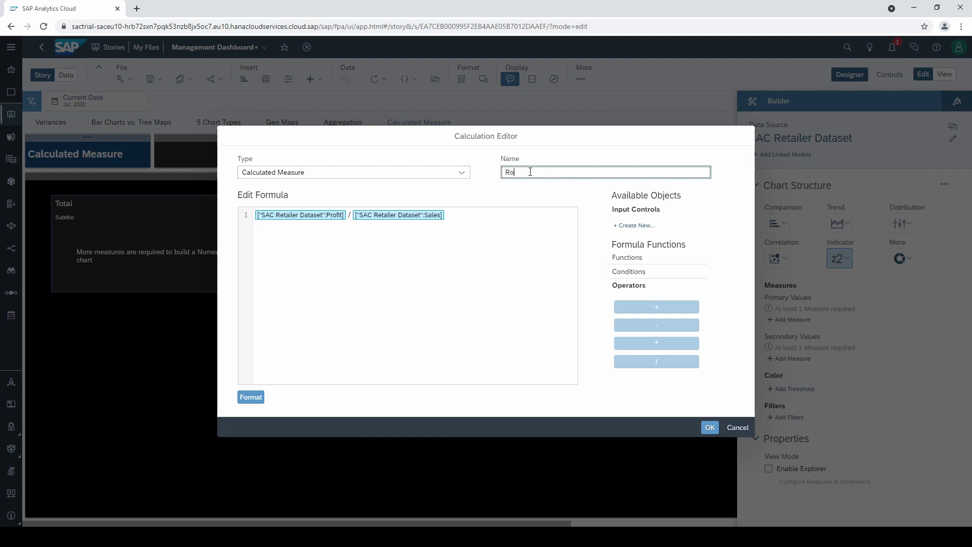
{"action": "left_click", "coordinate": [523, 222]}
Add the RoS calculation to the numeric tile and bring up its number formatting
{"action": "left_click", "coordinate": [709, 428]}
{"action": "left_click", "coordinate": [932, 310]}
{"action": "left_click", "coordinate": [904, 326]}
Format RoS without the measure unit, using Percentage scale and 1 decimal place
{"action": "left_click", "coordinate": [567, 209]}
{"action": "left_click", "coordinate": [551, 331]}
{"action": "left_click", "coordinate": [401, 362]}
{"action": "left_click", "coordinate": [566, 208]}
{"action": "left_click", "coordinate": [509, 239]}
{"action": "left_click", "coordinate": [455, 277]}
{"action": "key", "text": "BackSpace"}
Apply the 1-decimal percentage format and set the tile's styling decimal places to 1, showing 9.0%
{"action": "type", "text": "1"}
{"action": "left_click", "coordinate": [541, 398]}
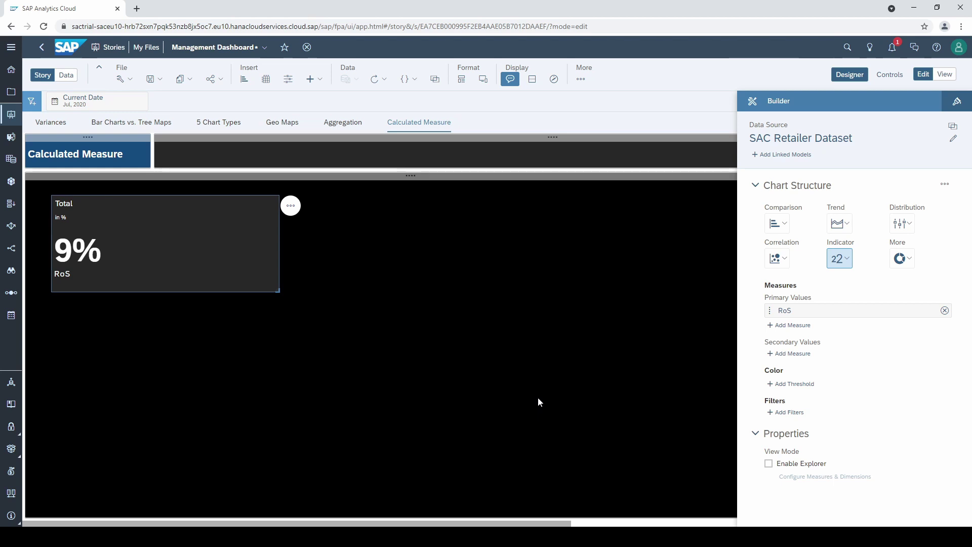
{"action": "left_click", "coordinate": [957, 101]}
{"action": "scroll", "coordinate": [848, 378], "scroll_direction": "down", "scroll_amount": 2}
{"action": "left_click", "coordinate": [846, 506]}
{"action": "left_click", "coordinate": [807, 475]}
Deselect the RoS tile and return the side panel to the Builder
{"action": "left_click", "coordinate": [660, 387]}
{"action": "left_click", "coordinate": [753, 101]}
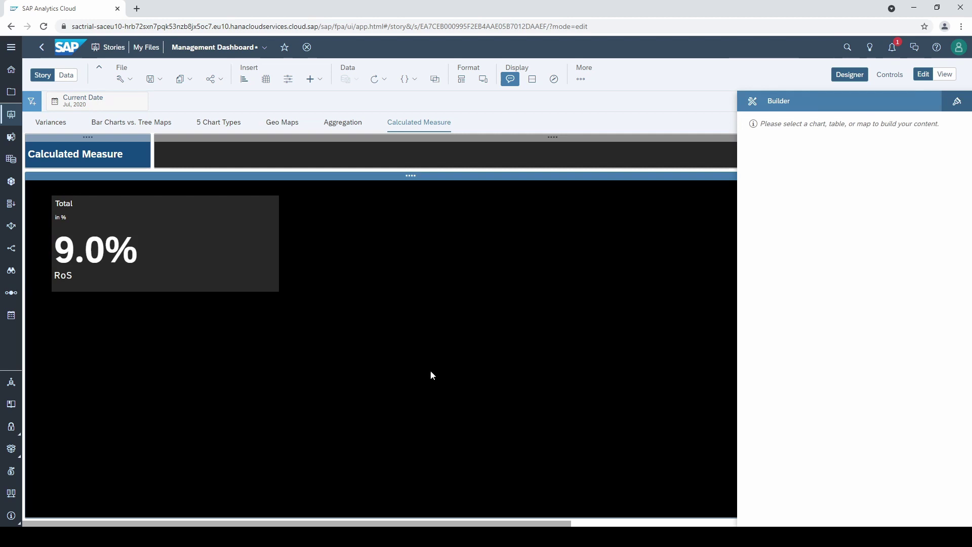